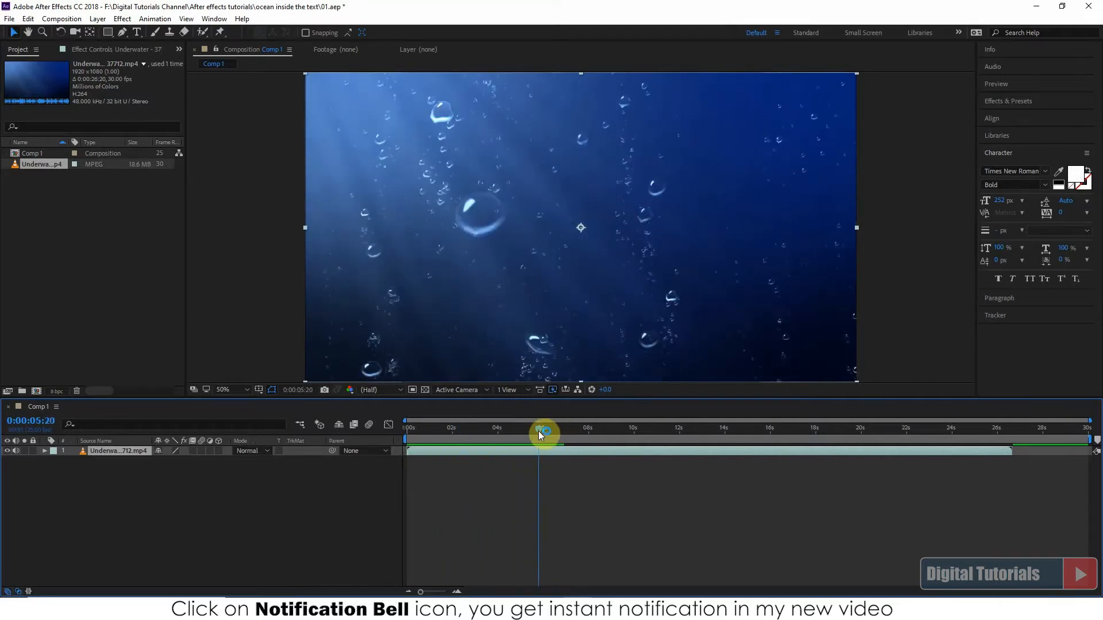
Create a text layer reading "OCEAN" over the underwater footage in the composition
{"action": "left_click", "coordinate": [224, 508]}
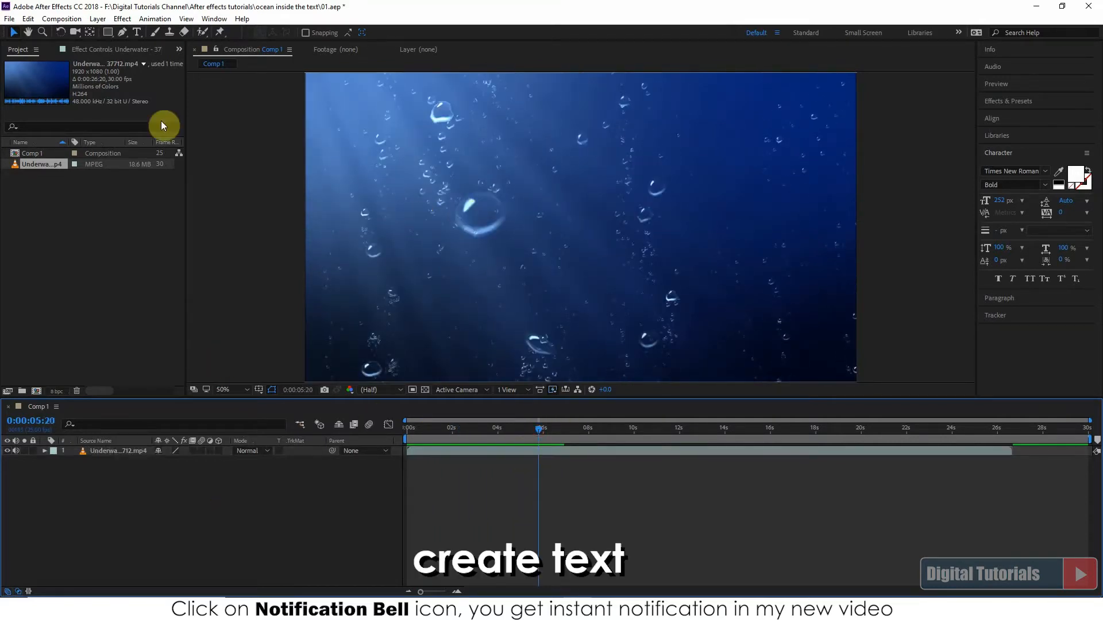
{"action": "left_click", "coordinate": [138, 33]}
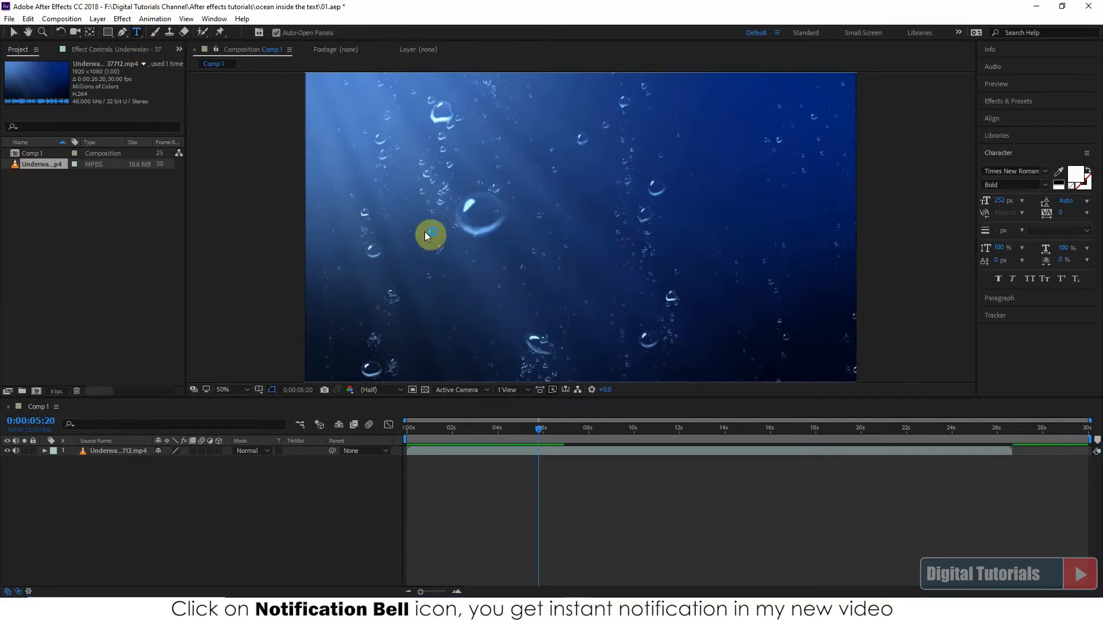
{"action": "left_click", "coordinate": [381, 236]}
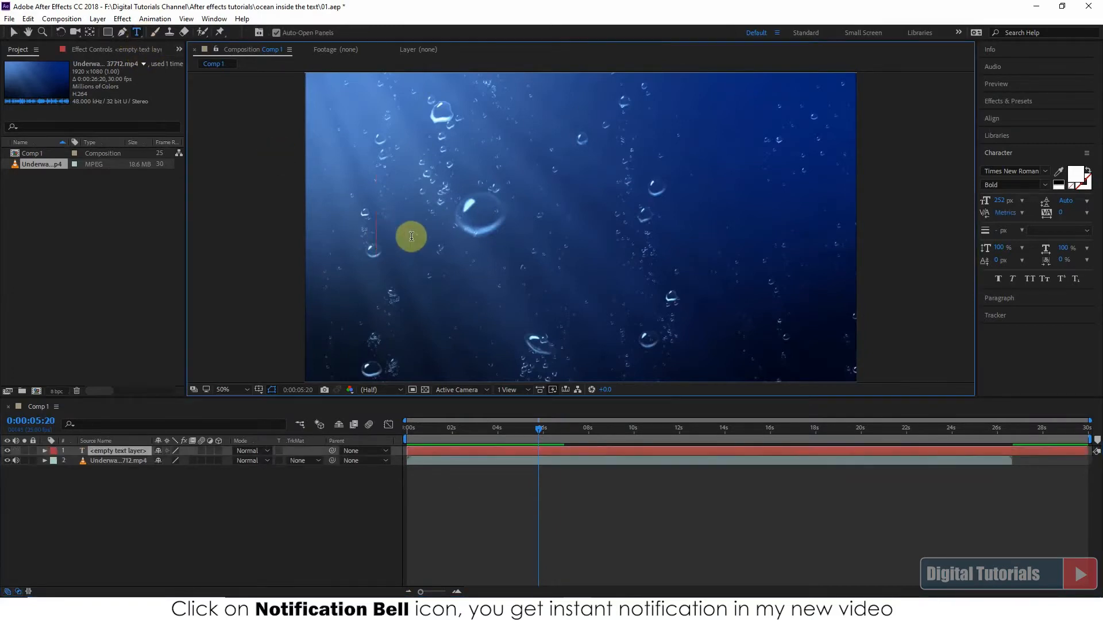
{"action": "type", "text": "OCEAN"}
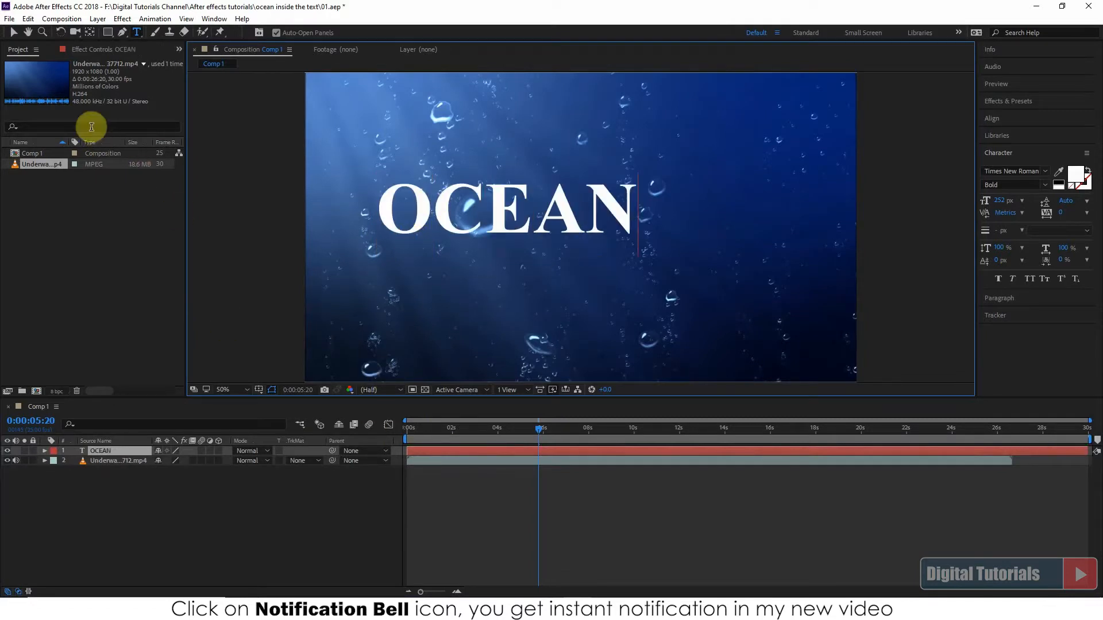
Move the OCEAN text to the middle of the frame and place its anchor point at the centre of the word
{"action": "left_click", "coordinate": [15, 35]}
{"action": "left_click_drag", "start_coordinate": [567, 210], "coordinate": [626, 238]}
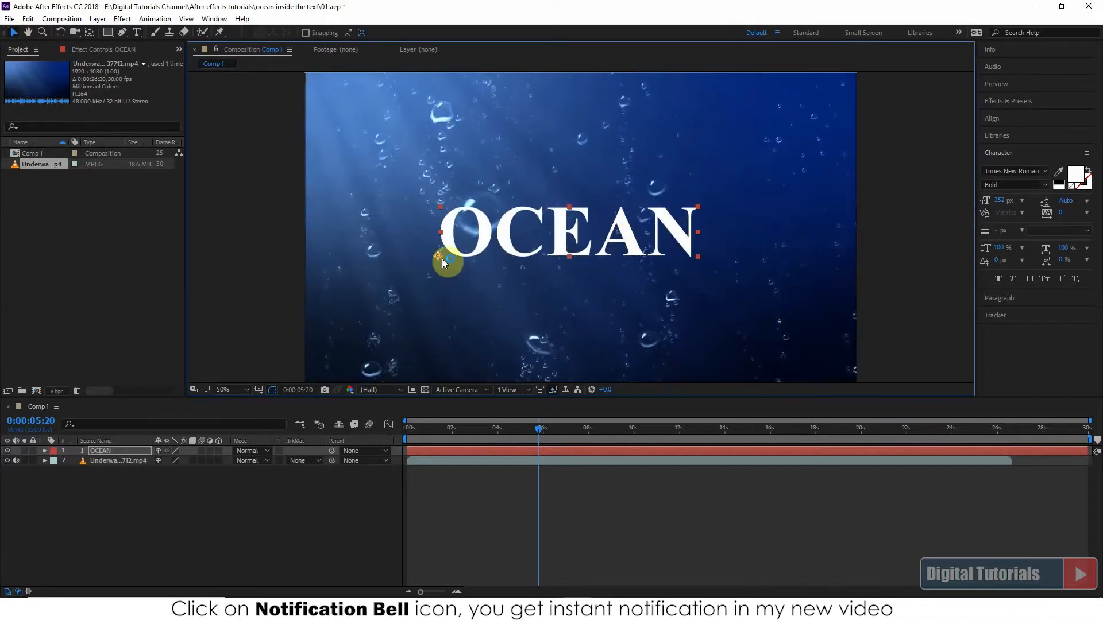
{"action": "left_click", "coordinate": [90, 32]}
{"action": "left_click_drag", "start_coordinate": [441, 256], "coordinate": [470, 251]}
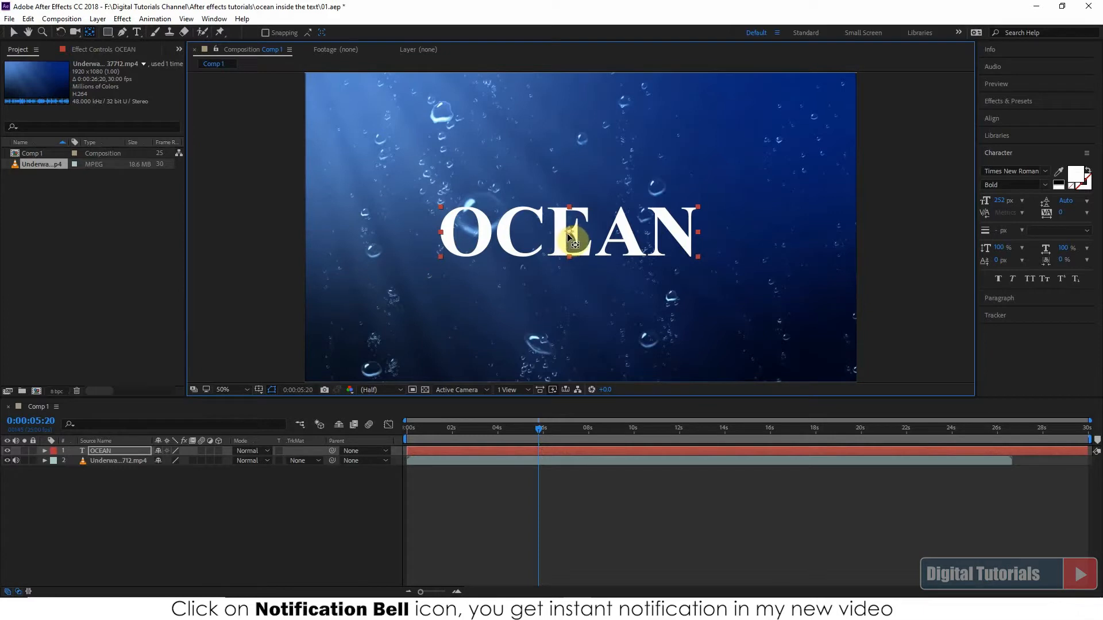
{"action": "left_click", "coordinate": [15, 36]}
{"action": "left_click_drag", "start_coordinate": [633, 242], "coordinate": [630, 242]}
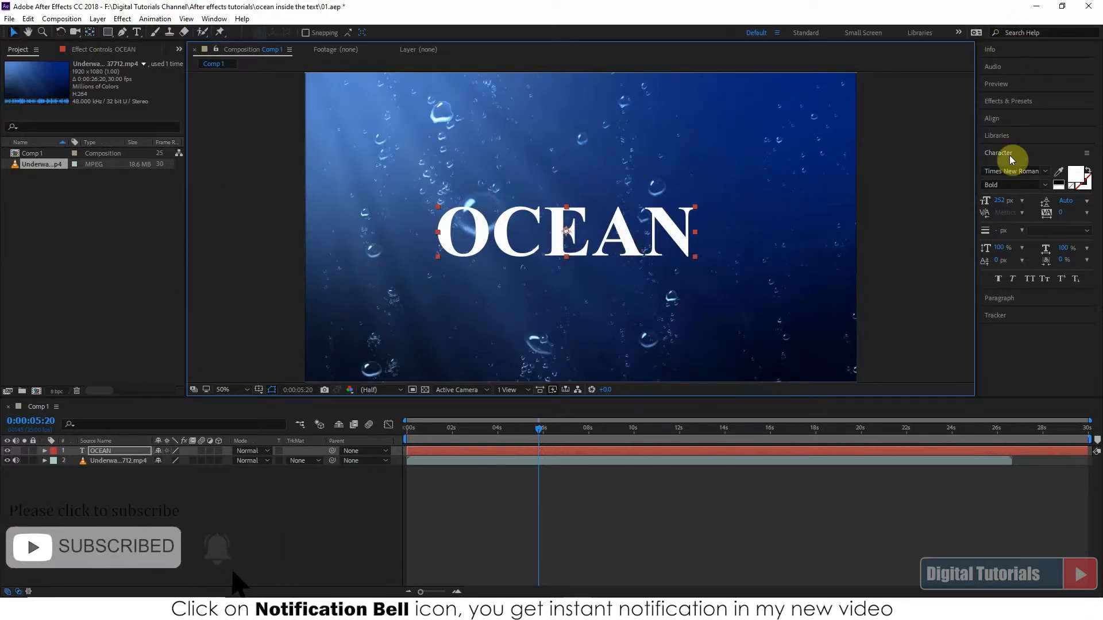
Enlarge the OCEAN text to 425 px, recentre it in the frame and move its anchor point back to the word's centre
{"action": "left_click_drag", "start_coordinate": [1000, 201], "coordinate": [1060, 192]}
{"action": "left_click_drag", "start_coordinate": [676, 241], "coordinate": [667, 255]}
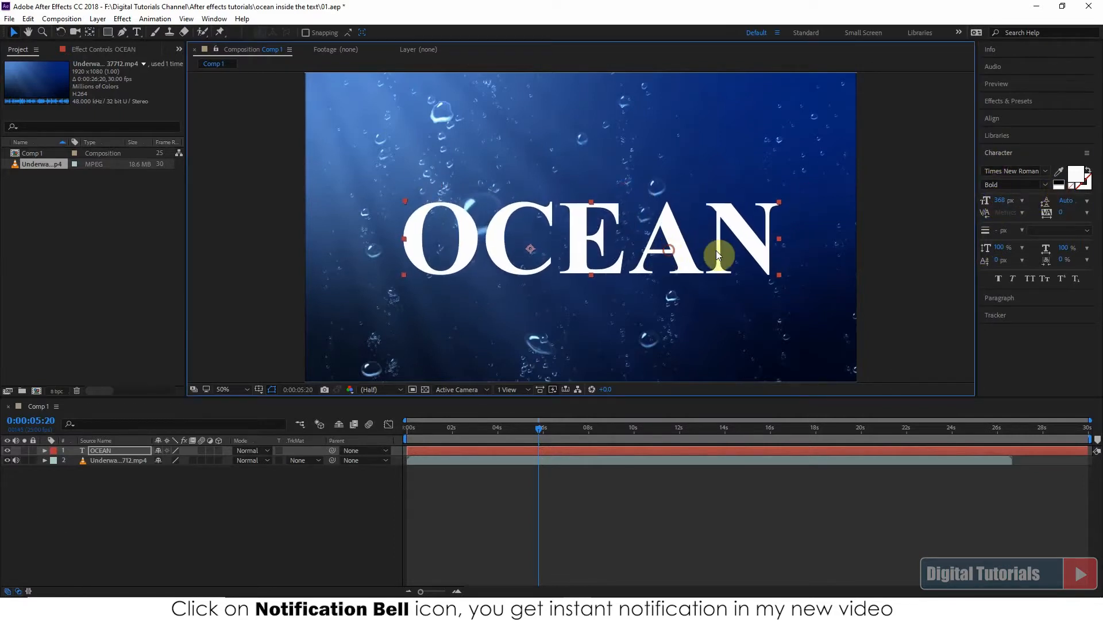
{"action": "left_click_drag", "start_coordinate": [1003, 202], "coordinate": [1036, 210]}
{"action": "left_click_drag", "start_coordinate": [697, 246], "coordinate": [694, 252]}
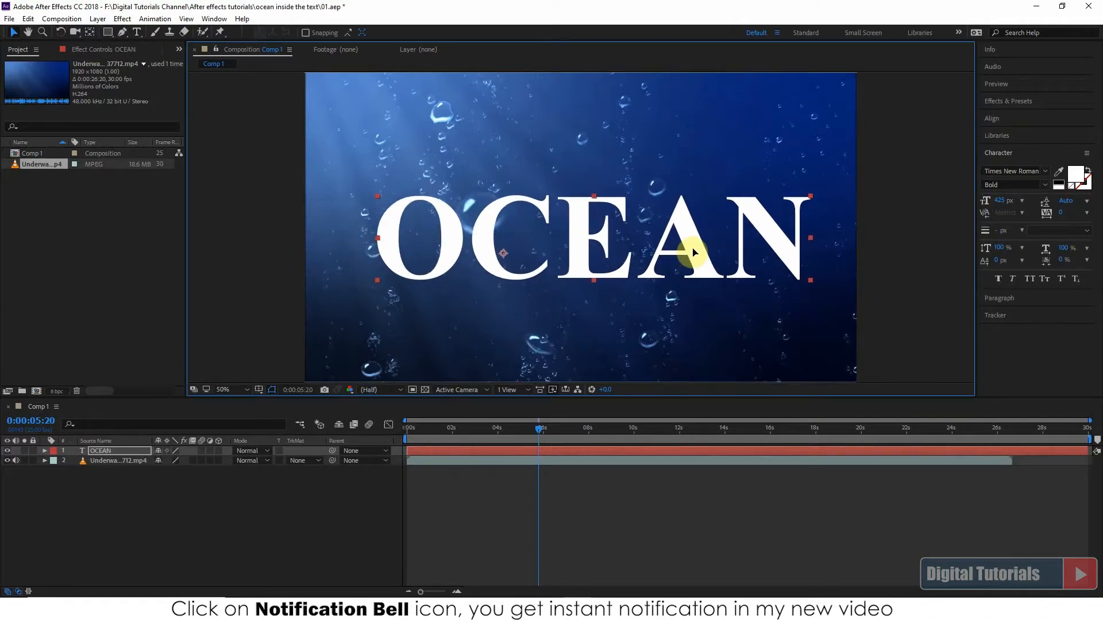
{"action": "left_click", "coordinate": [90, 32]}
{"action": "left_click_drag", "start_coordinate": [503, 256], "coordinate": [583, 242]}
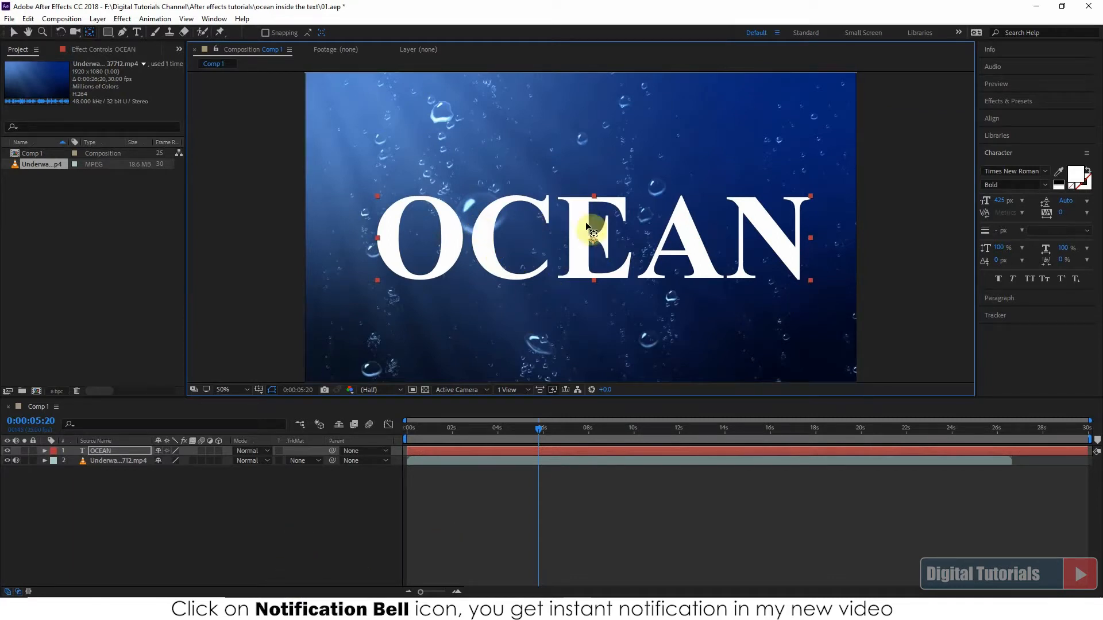
Change the OCEAN text's font to Georgia Bold at 325 px
{"action": "left_click", "coordinate": [1046, 174]}
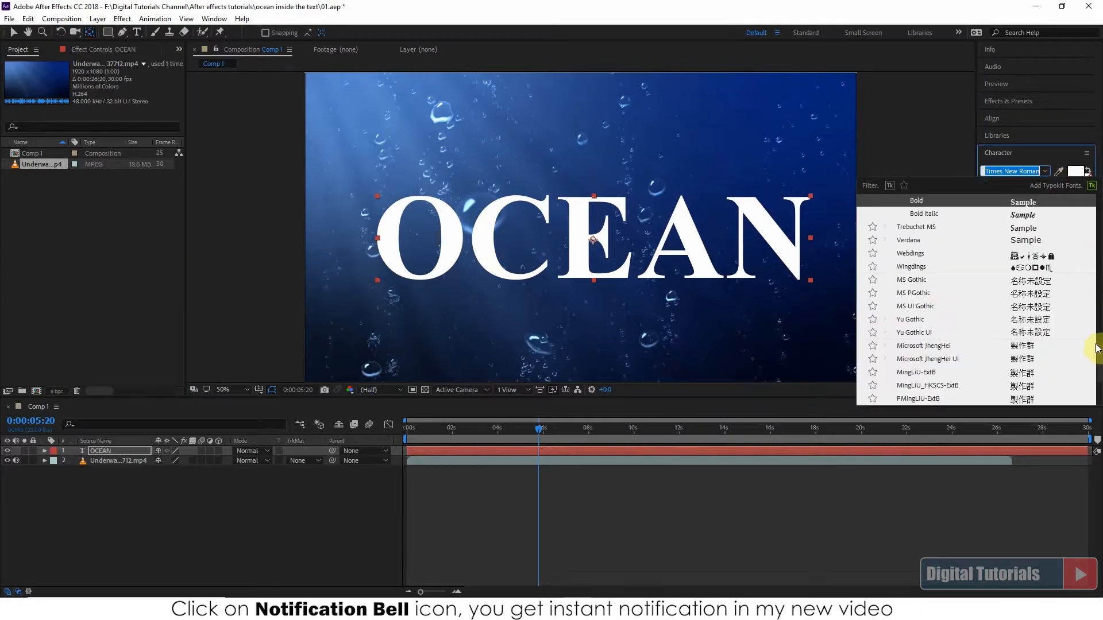
{"action": "scroll", "coordinate": [1098, 333], "scroll_direction": "up", "scroll_amount": 5}
{"action": "scroll", "coordinate": [1097, 299], "scroll_direction": "up", "scroll_amount": 10}
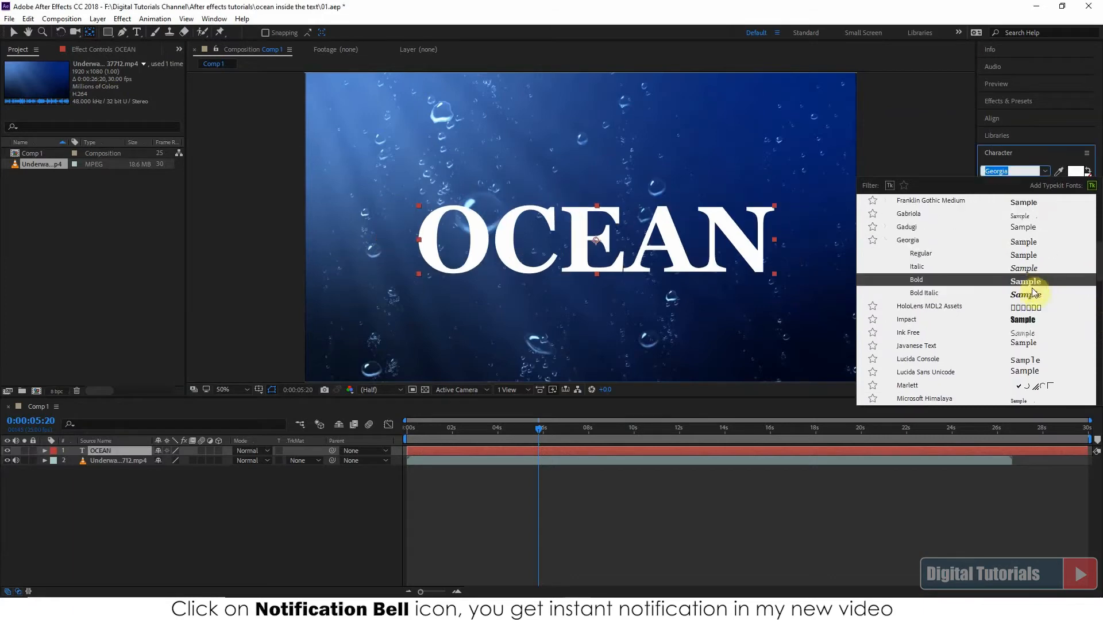
{"action": "left_click", "coordinate": [943, 282]}
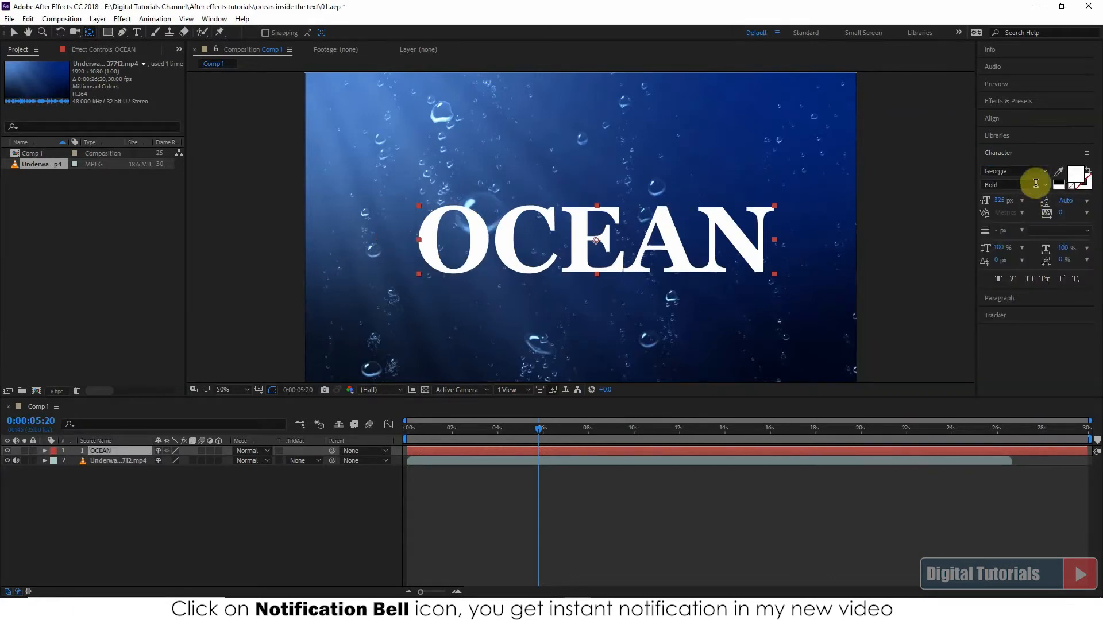
{"action": "left_click", "coordinate": [676, 256]}
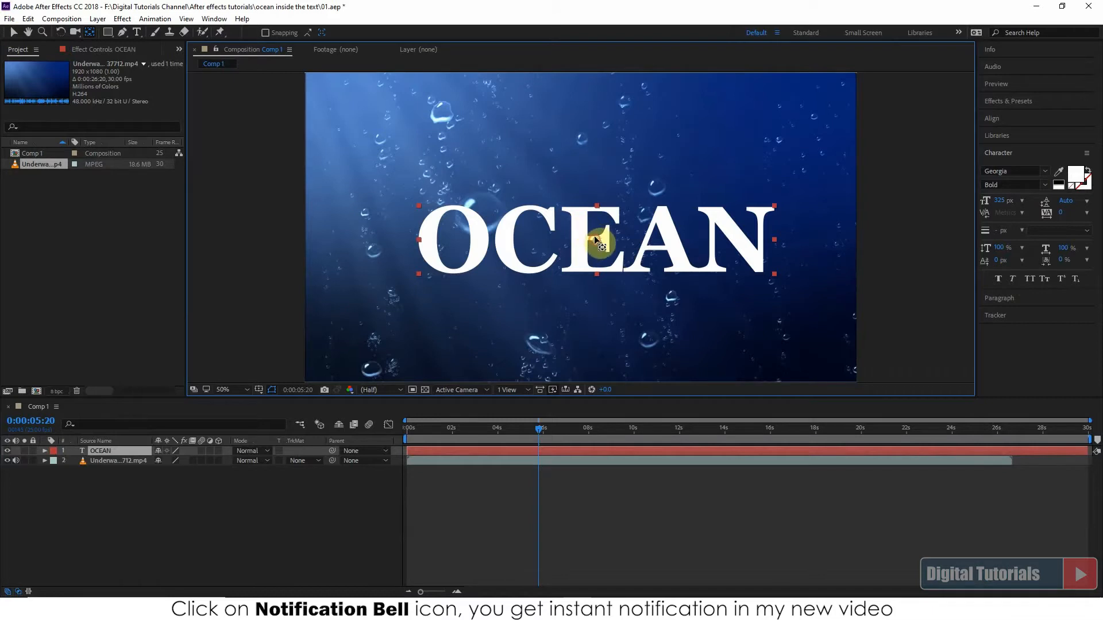
{"action": "left_click", "coordinate": [13, 32]}
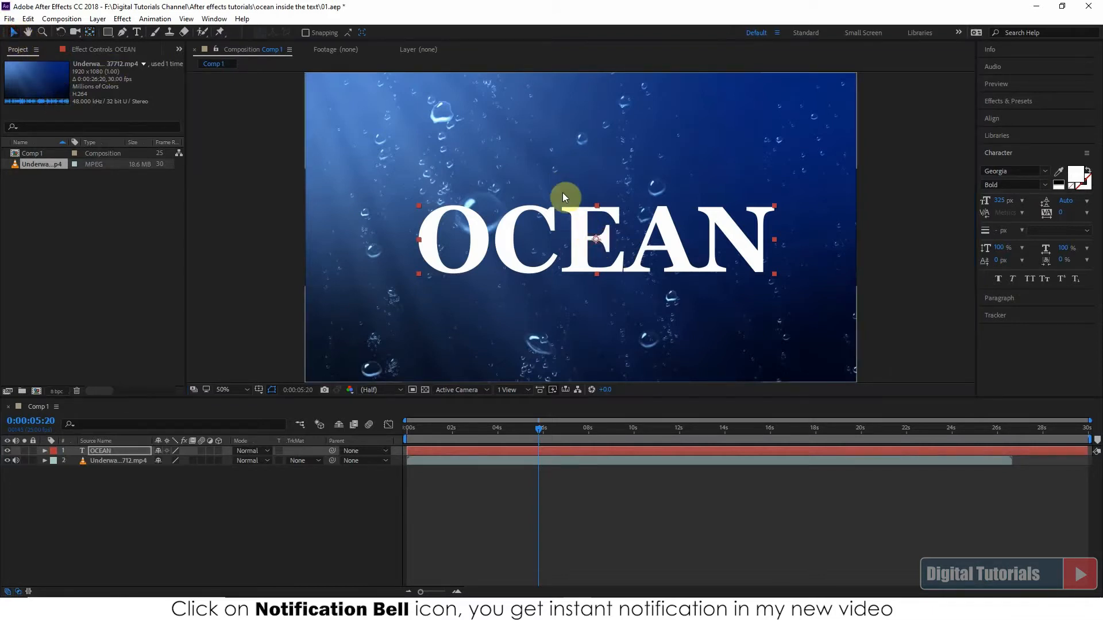
{"action": "left_click", "coordinate": [662, 226]}
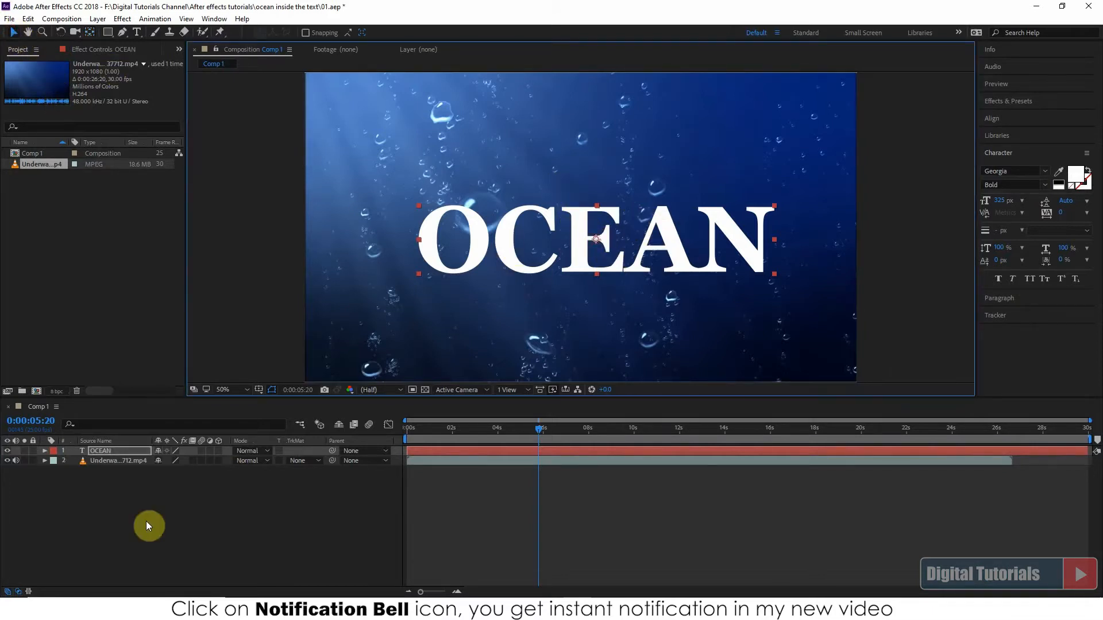
Scale the OCEAN layer to 118% and reposition it at 1000, 574
{"action": "left_click", "coordinate": [44, 451]}
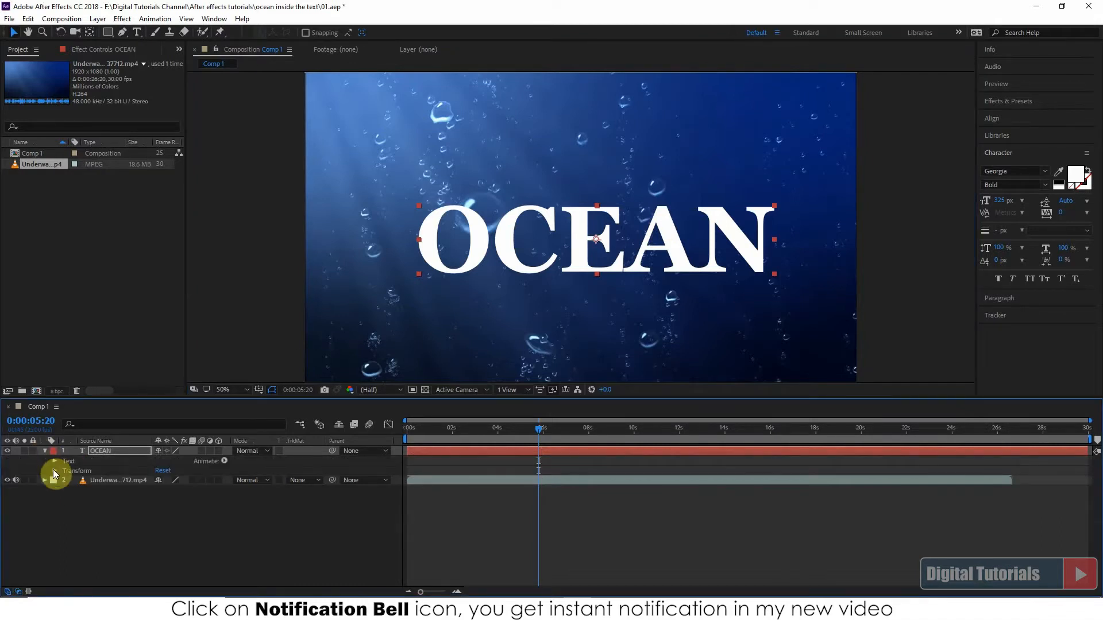
{"action": "left_click", "coordinate": [55, 470]}
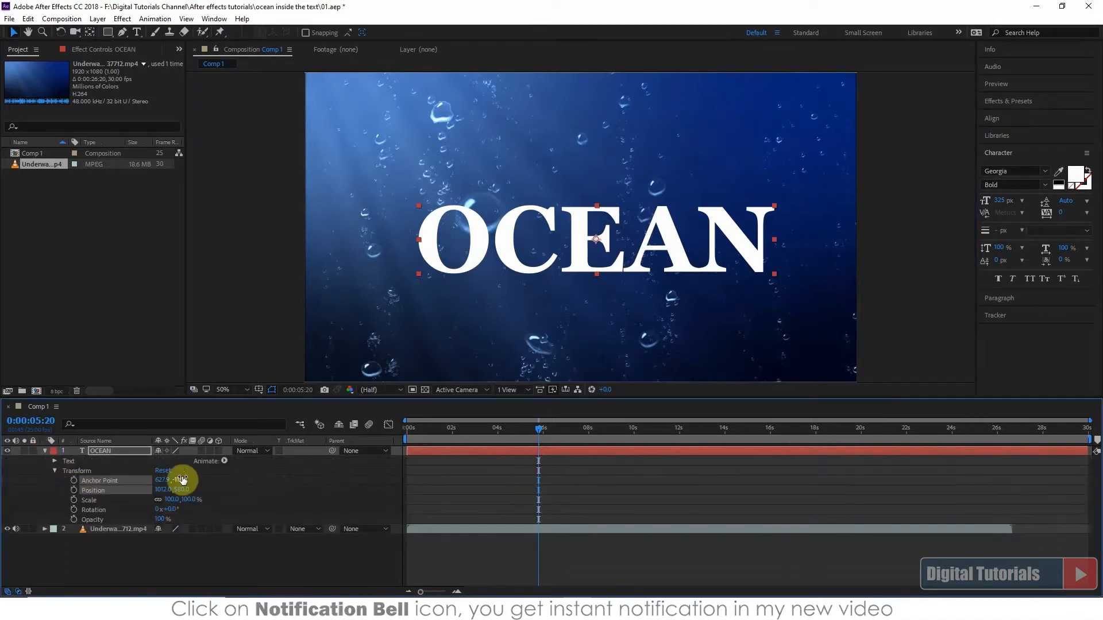
{"action": "left_click_drag", "start_coordinate": [191, 498], "coordinate": [195, 495]}
{"action": "left_click_drag", "start_coordinate": [577, 253], "coordinate": [571, 247]}
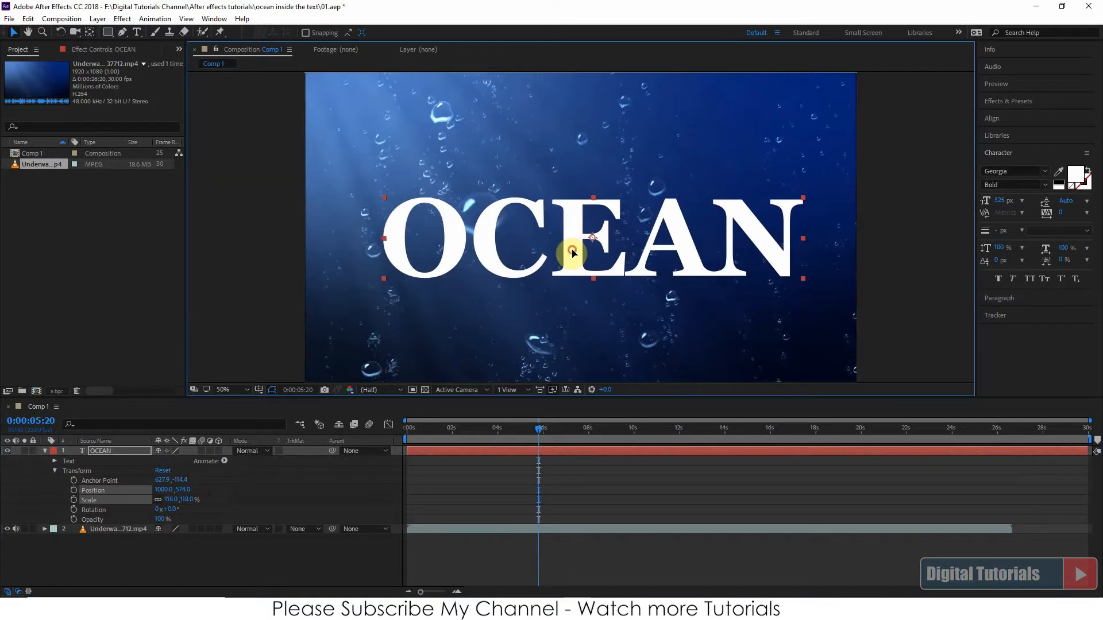
{"action": "left_click", "coordinate": [476, 569]}
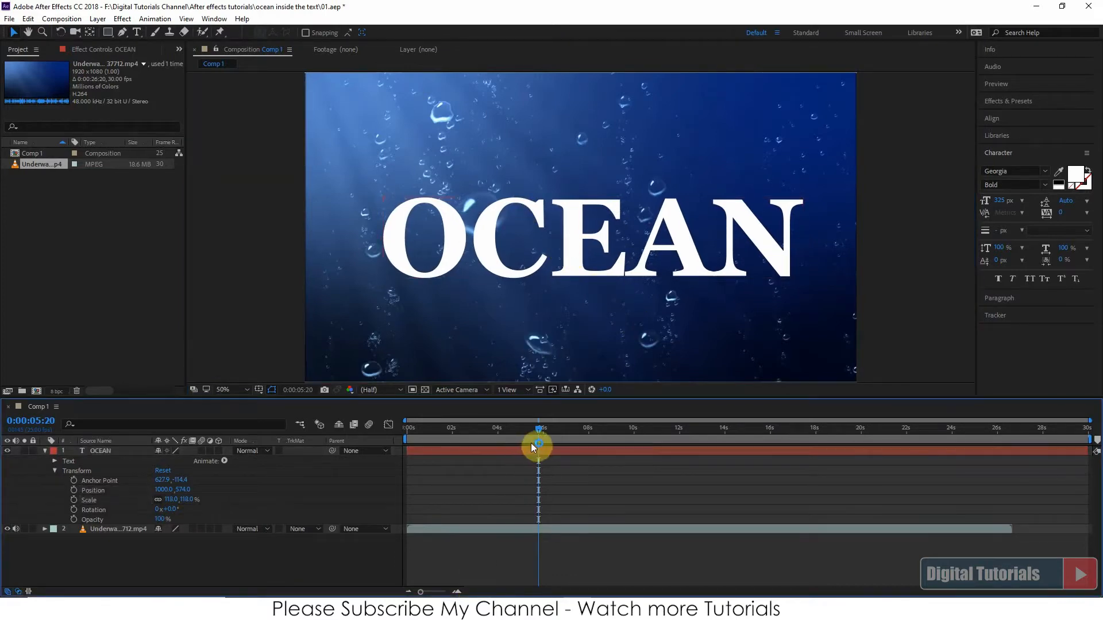
Add Position, Scale and Rotation keyframes to the OCEAN layer at 0:00:15:04
{"action": "left_click_drag", "start_coordinate": [539, 429], "coordinate": [750, 430]}
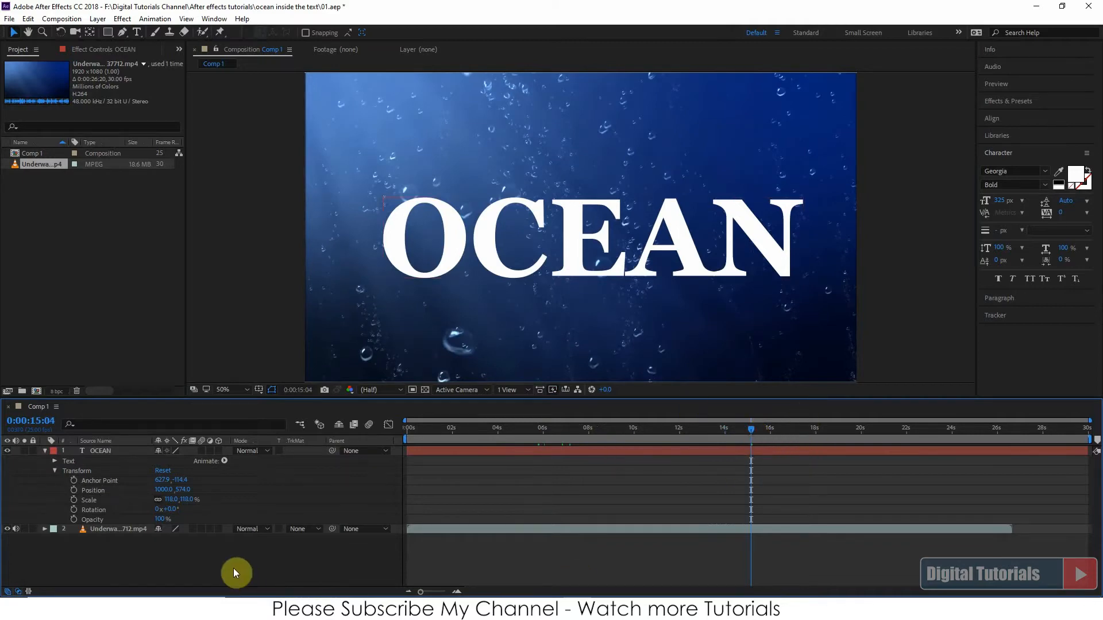
{"action": "left_click", "coordinate": [74, 491]}
{"action": "left_click", "coordinate": [74, 499]}
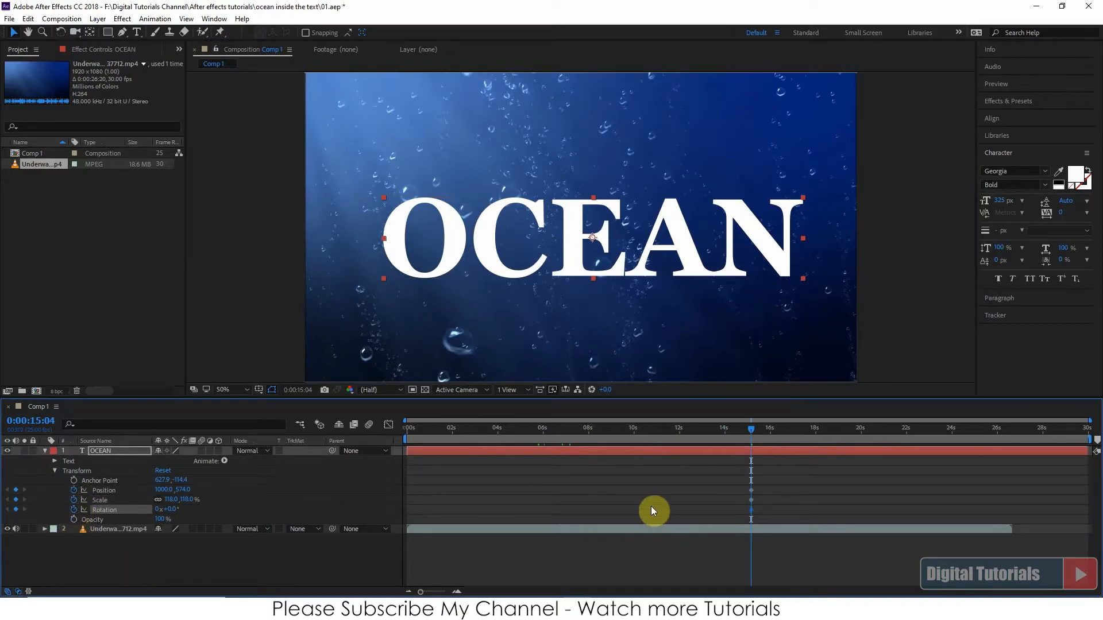
At 0:00:04:18, scale the OCEAN layer to 3456% and position it at 2936, 576 so a letter fills the whole frame
{"action": "left_click_drag", "start_coordinate": [753, 428], "coordinate": [516, 446]}
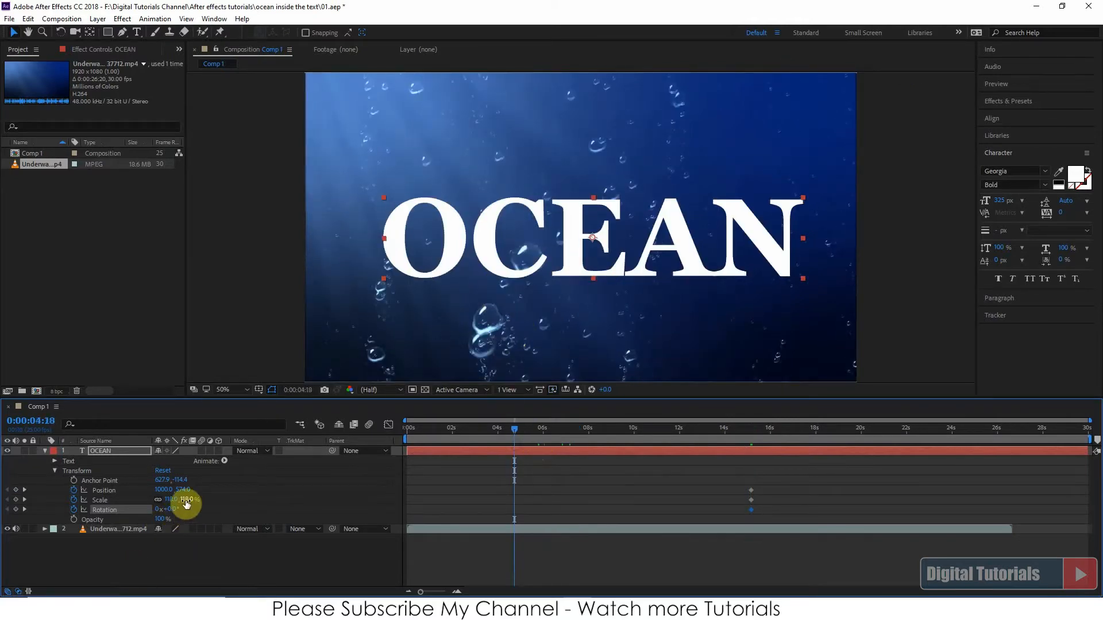
{"action": "left_click_drag", "start_coordinate": [192, 499], "coordinate": [1095, 373]}
{"action": "left_click_drag", "start_coordinate": [458, 241], "coordinate": [704, 244]}
{"action": "left_click_drag", "start_coordinate": [217, 484], "coordinate": [812, 411]}
{"action": "left_click_drag", "start_coordinate": [482, 303], "coordinate": [714, 295]}
{"action": "left_click_drag", "start_coordinate": [205, 500], "coordinate": [304, 491]}
{"action": "mouse_move", "coordinate": [579, 292]}
{"action": "left_mouse_down"}
{"action": "mouse_move", "coordinate": [593, 293]}
{"action": "mouse_move", "coordinate": [583, 293]}
{"action": "left_mouse_up"}
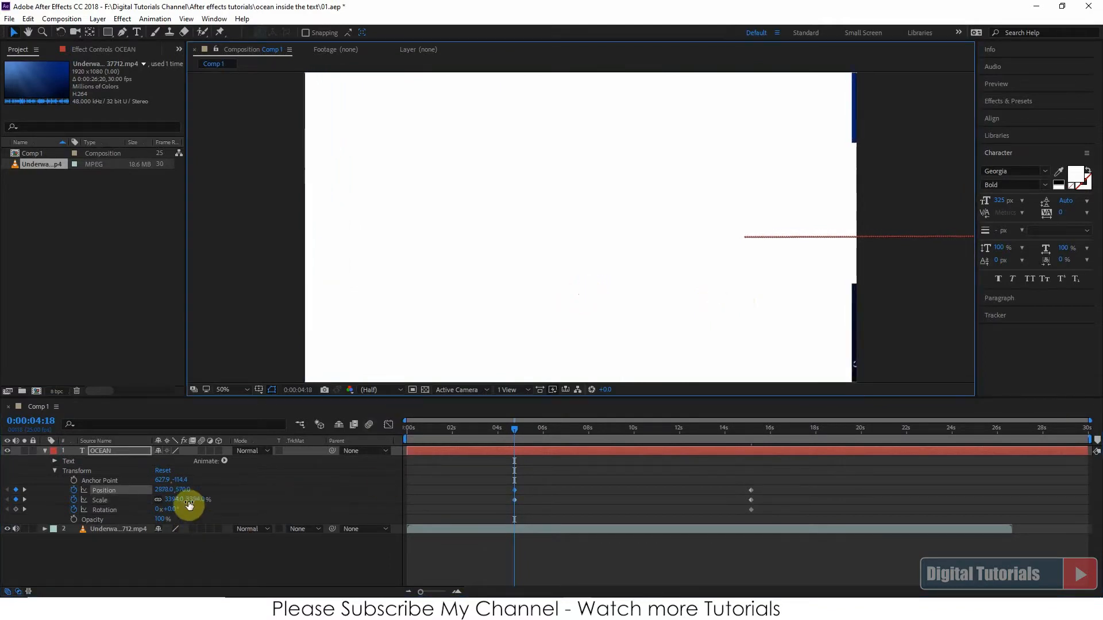
{"action": "left_click_drag", "start_coordinate": [189, 500], "coordinate": [229, 500]}
{"action": "mouse_move", "coordinate": [543, 296]}
{"action": "left_mouse_down"}
{"action": "mouse_move", "coordinate": [569, 299]}
{"action": "mouse_move", "coordinate": [558, 300]}
{"action": "left_mouse_up"}
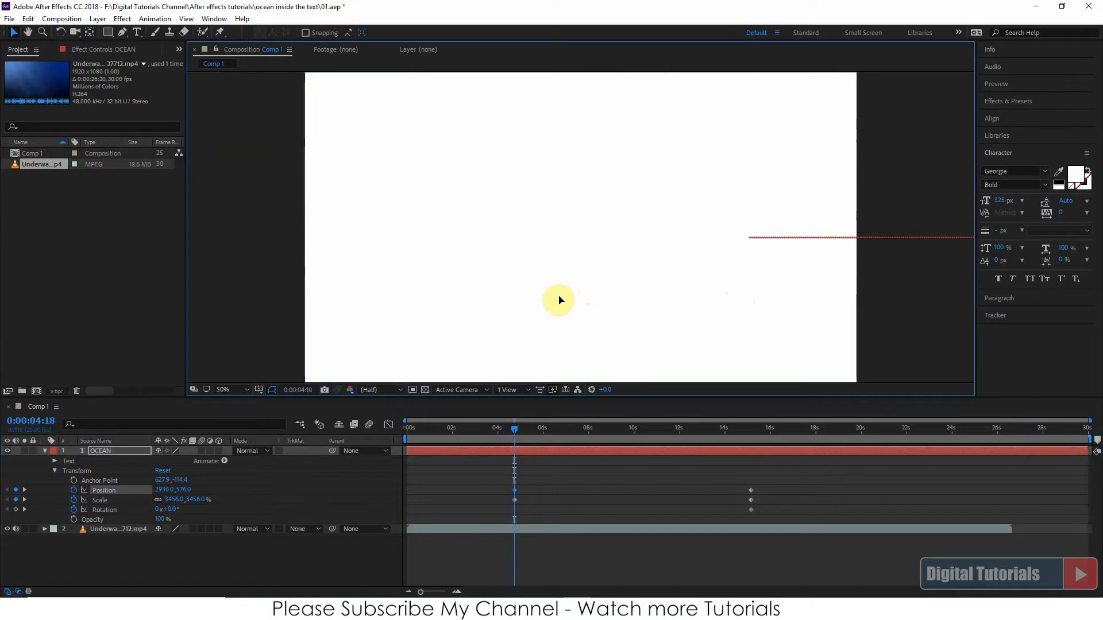
Inspect how the enlarged text covers the frame, fit the composition in the viewer and scrub the zoom animation to 0:00:10:10
{"action": "scroll", "coordinate": [465, 219], "scroll_direction": "down", "scroll_amount": 8}
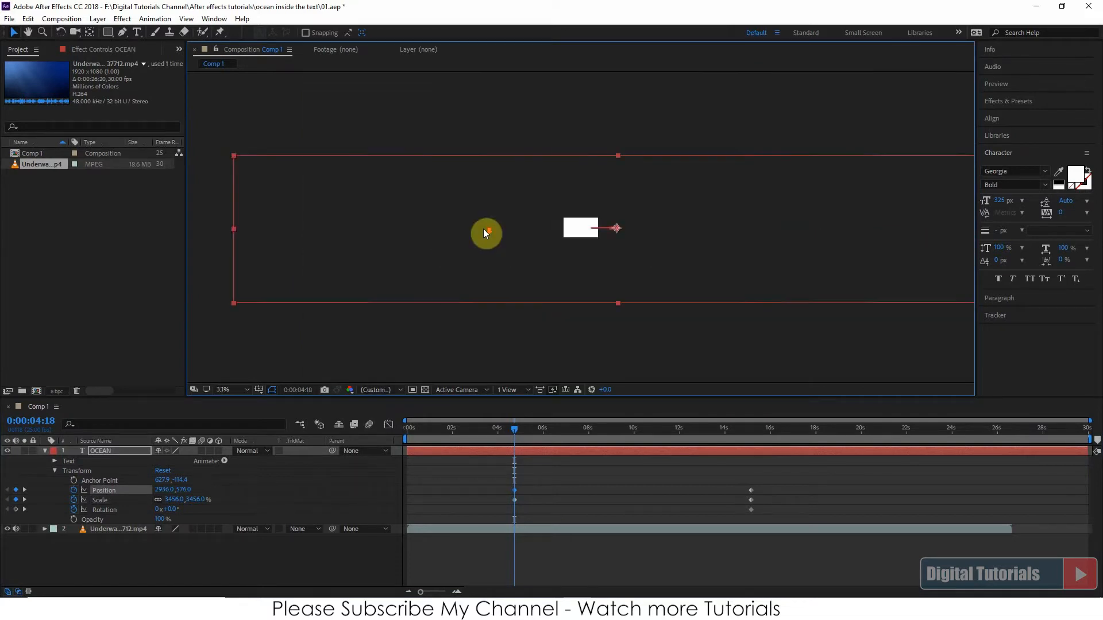
{"action": "scroll", "coordinate": [585, 247], "scroll_direction": "up", "scroll_amount": 2}
{"action": "scroll", "coordinate": [584, 238], "scroll_direction": "up", "scroll_amount": 6}
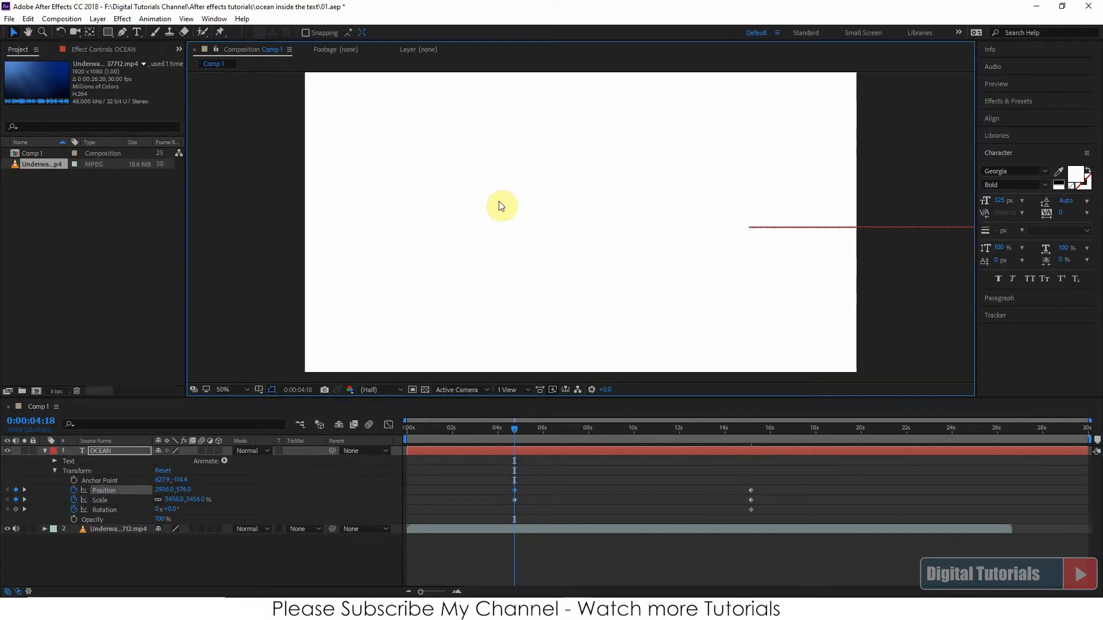
{"action": "left_click", "coordinate": [246, 388]}
{"action": "left_click", "coordinate": [251, 188]}
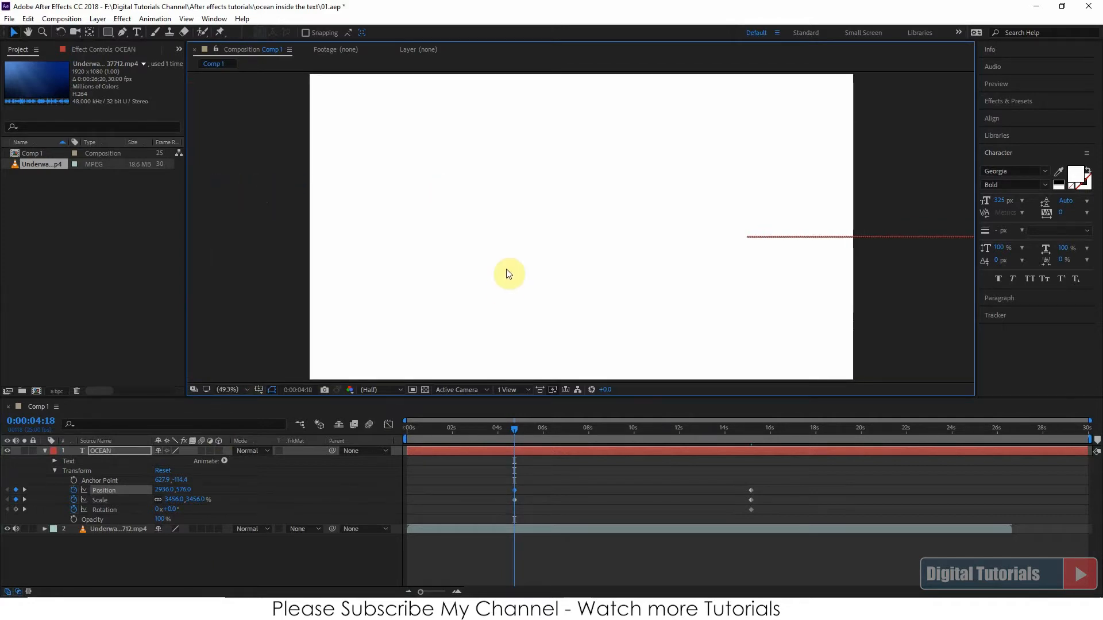
{"action": "left_click_drag", "start_coordinate": [511, 429], "coordinate": [642, 432]}
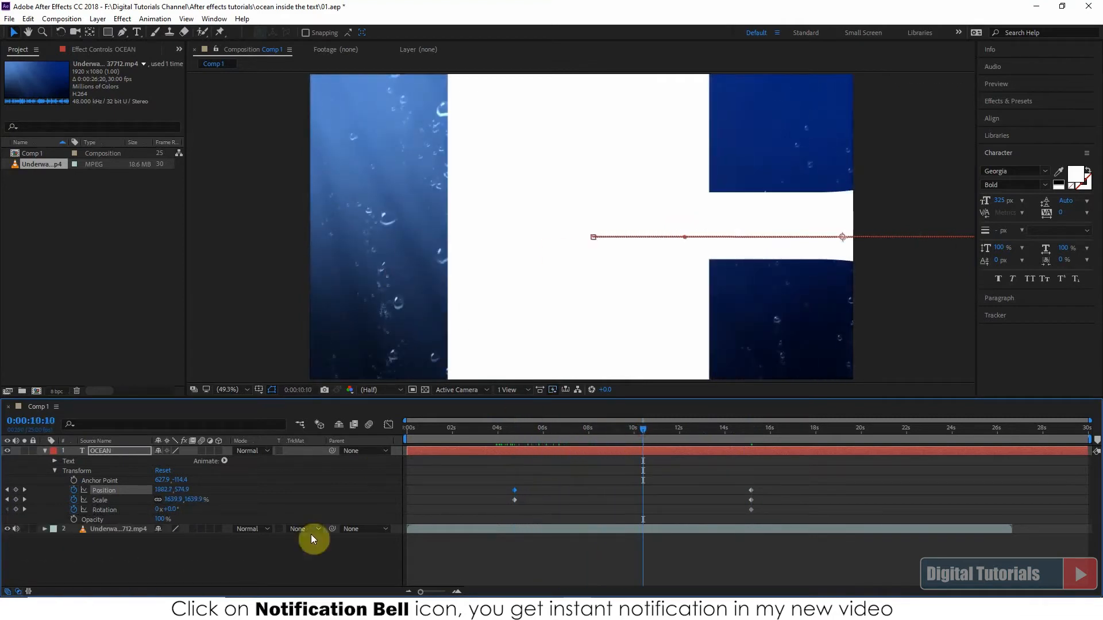
Set the underwater video layer's track matte to Luma Matte "OCEAN"
{"action": "left_click", "coordinate": [117, 528]}
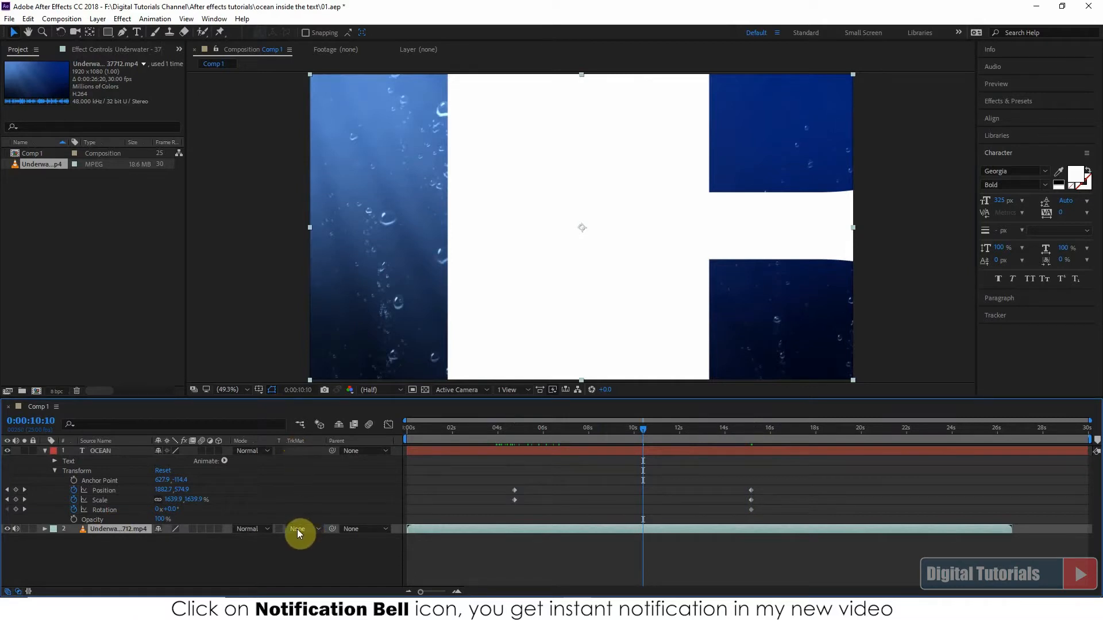
{"action": "left_click", "coordinate": [19, 592]}
{"action": "left_click", "coordinate": [19, 592]}
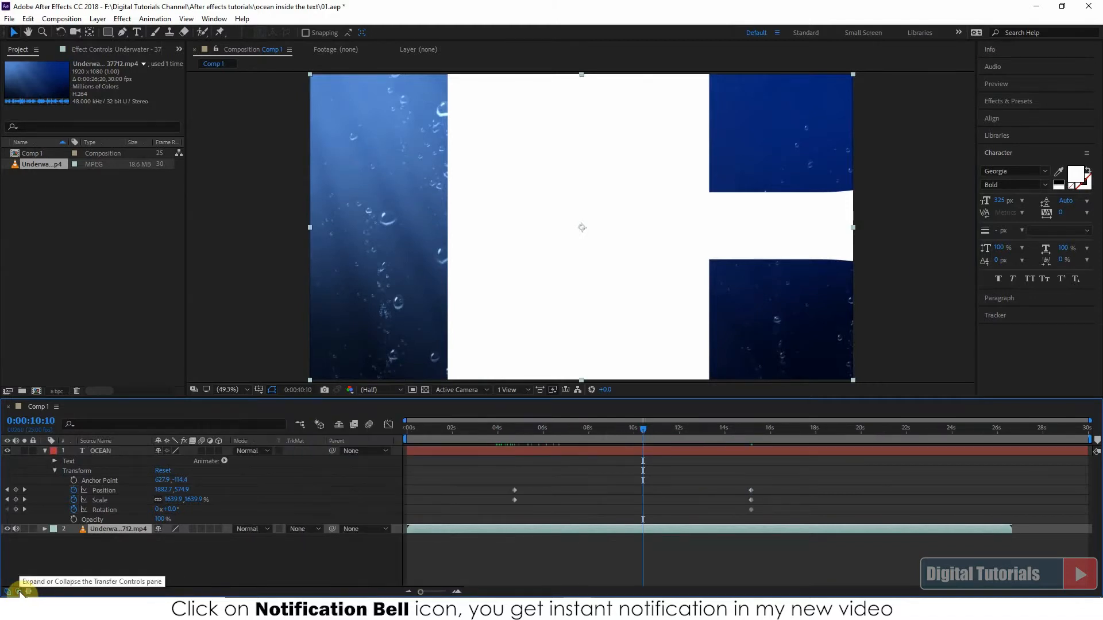
{"action": "left_click", "coordinate": [312, 528]}
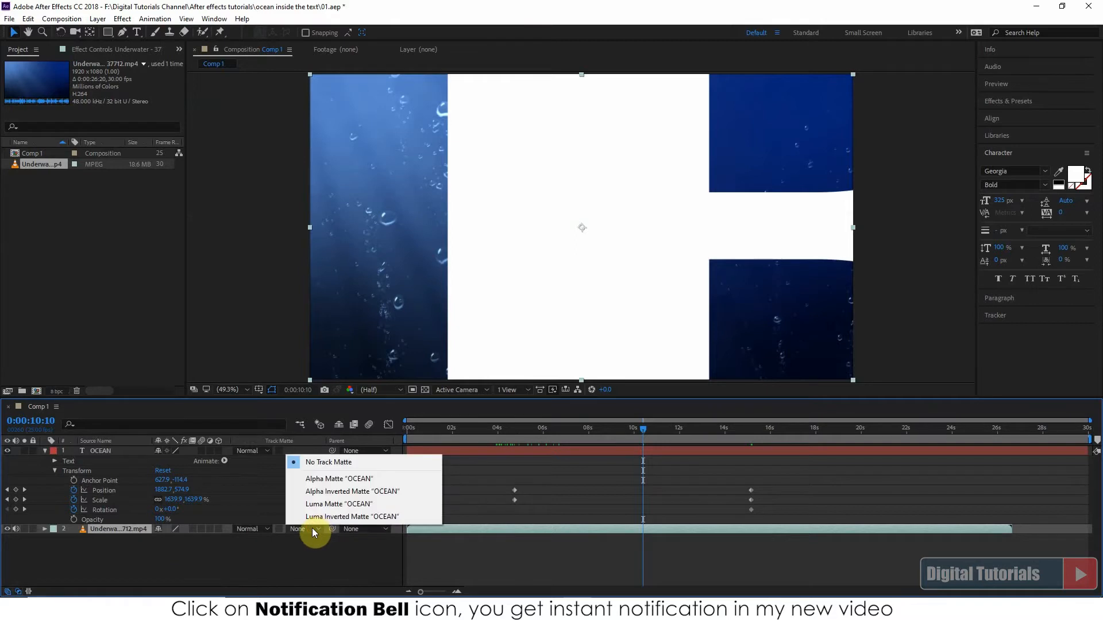
{"action": "left_click", "coordinate": [343, 504]}
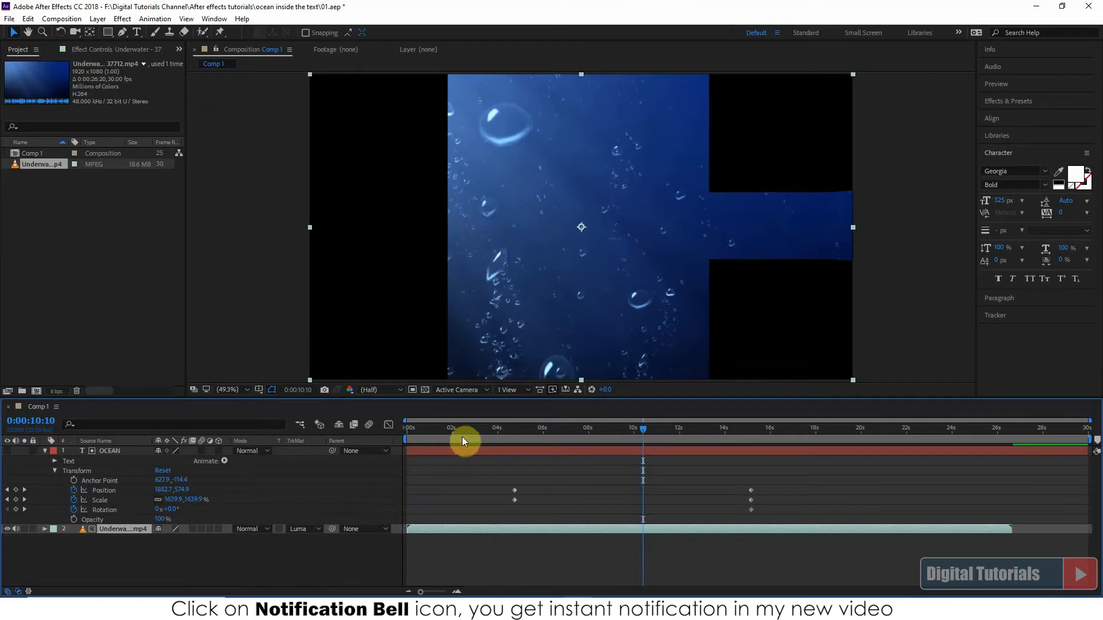
Preview the matted text animation from the start and again from 0:00:04:01
{"action": "left_click_drag", "start_coordinate": [462, 436], "coordinate": [404, 432]}
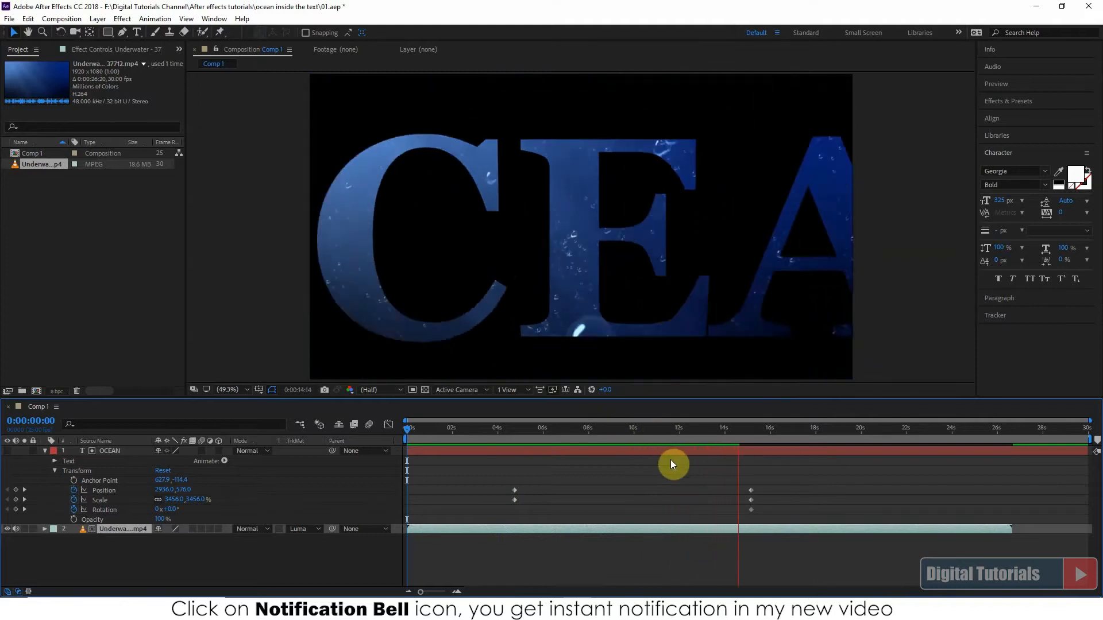
{"action": "left_click", "coordinate": [498, 429]}
{"action": "key", "text": "space"}
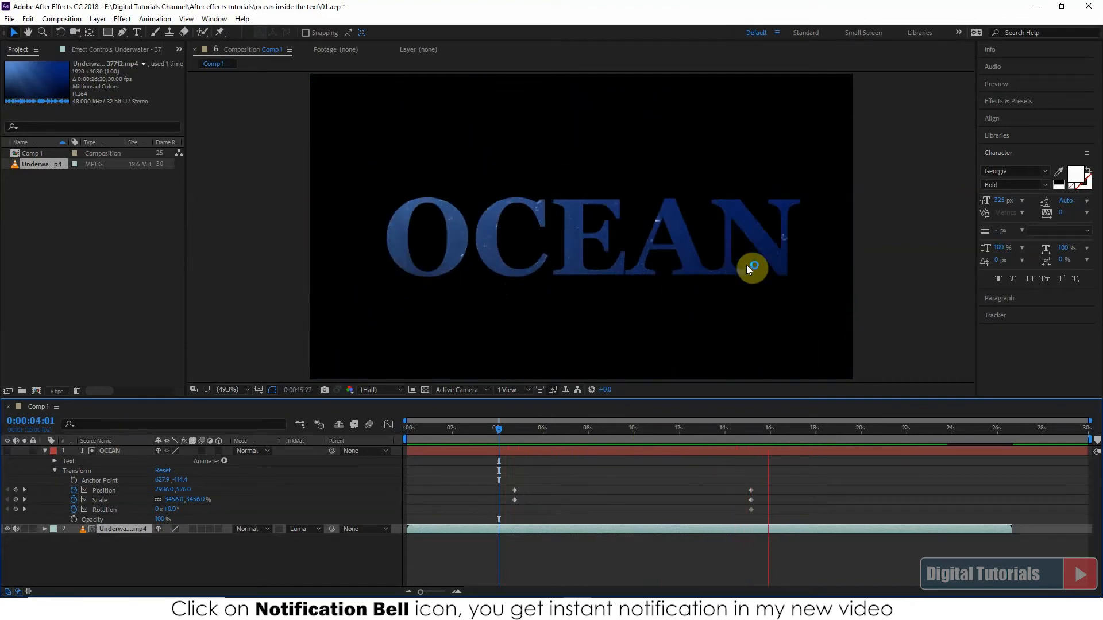
Apply Easy Ease In to all of the OCEAN layer's position, scale and rotation keyframes and preview the animation from 0:00:04:09
{"action": "key", "text": "space"}
{"action": "left_click_drag", "start_coordinate": [488, 476], "coordinate": [519, 490]}
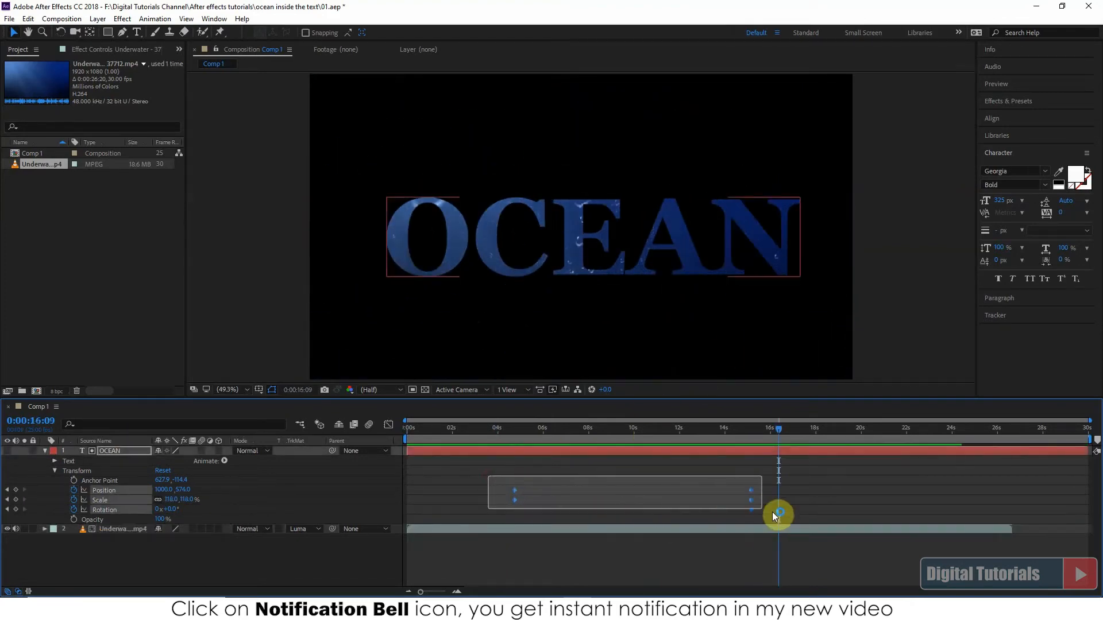
{"action": "left_click_drag", "start_coordinate": [772, 512], "coordinate": [772, 512]}
{"action": "right_click", "coordinate": [751, 500]}
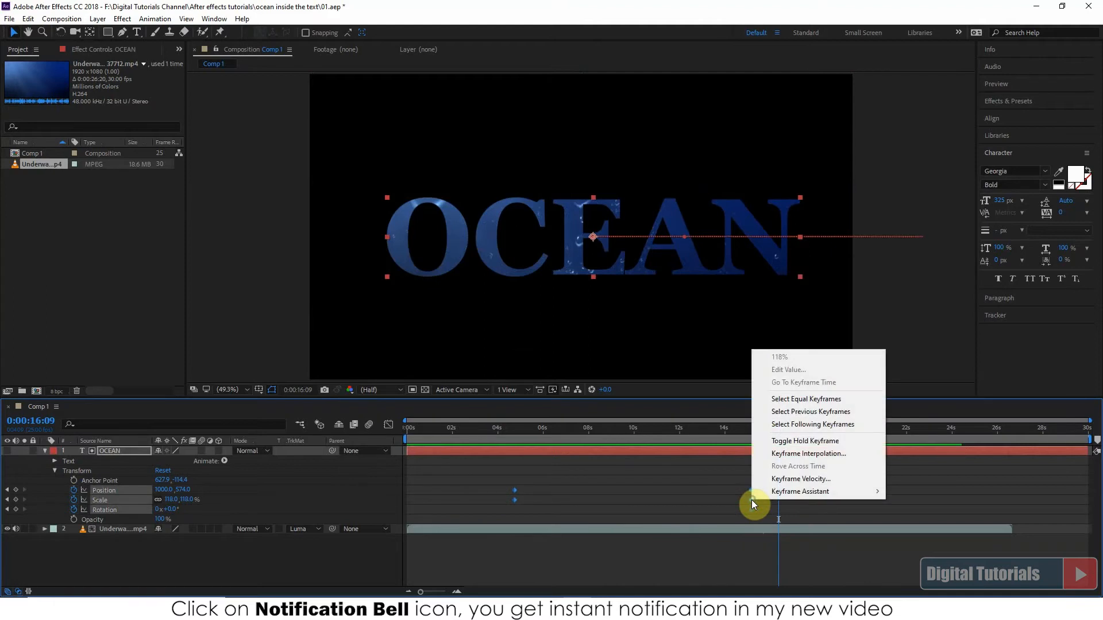
{"action": "mouse_move", "coordinate": [781, 493]}
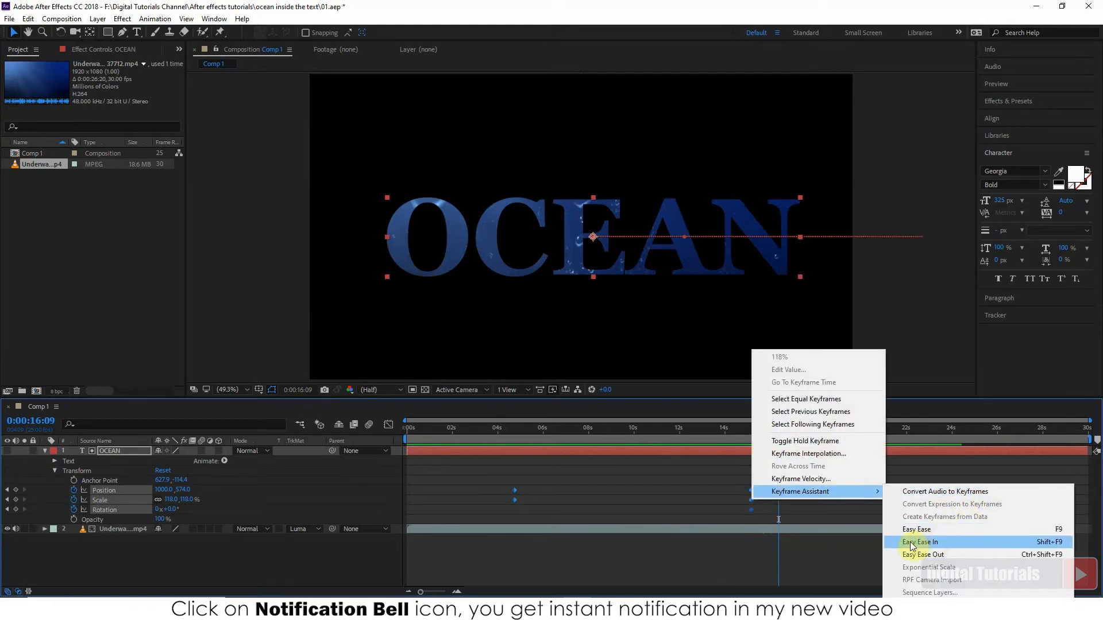
{"action": "left_click", "coordinate": [939, 542]}
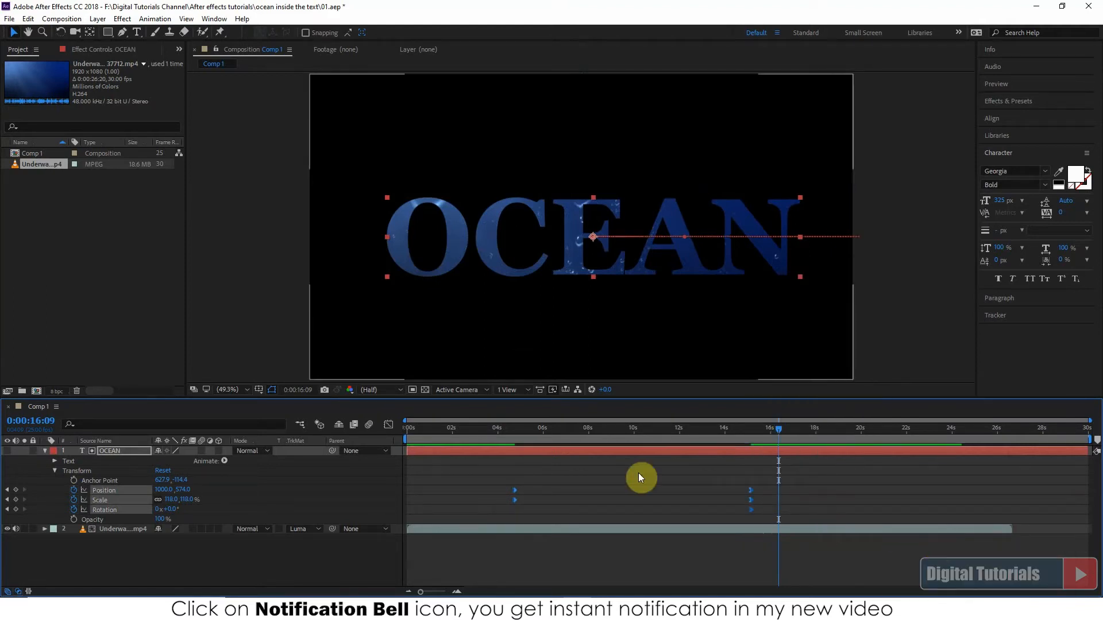
{"action": "left_click", "coordinate": [506, 430]}
{"action": "key", "text": "space"}
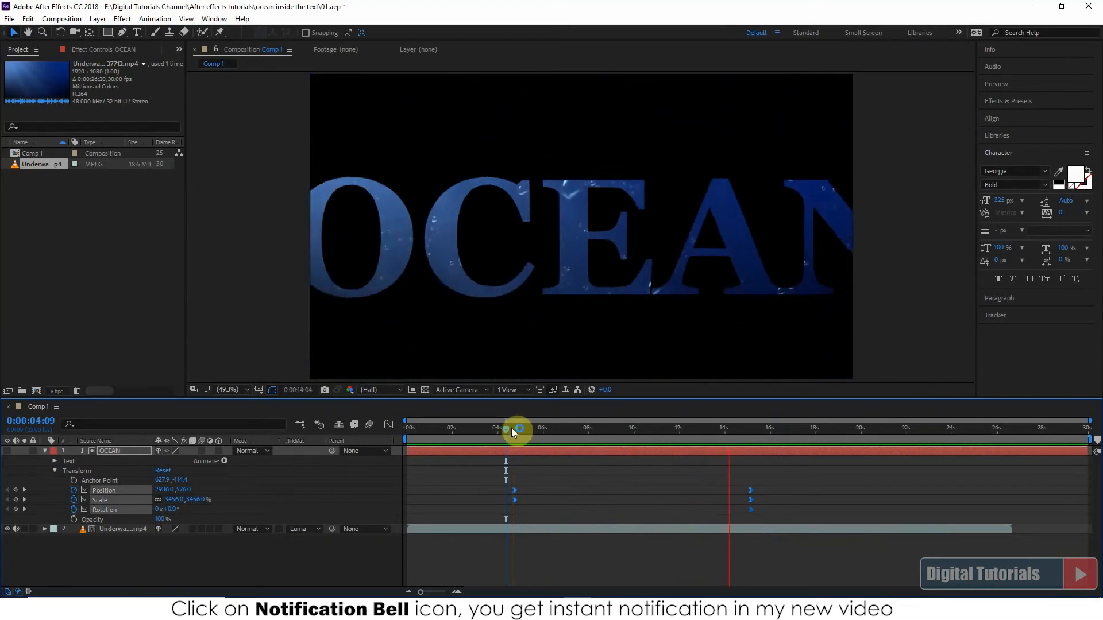
Move the OCEAN layer's ending position, scale and rotation keyframes earlier to about 11 seconds, replay from 0:00:04:08 and scrub to 0:00:10:17
{"action": "left_click_drag", "start_coordinate": [714, 481], "coordinate": [659, 504]}
{"action": "left_click", "coordinate": [502, 444]}
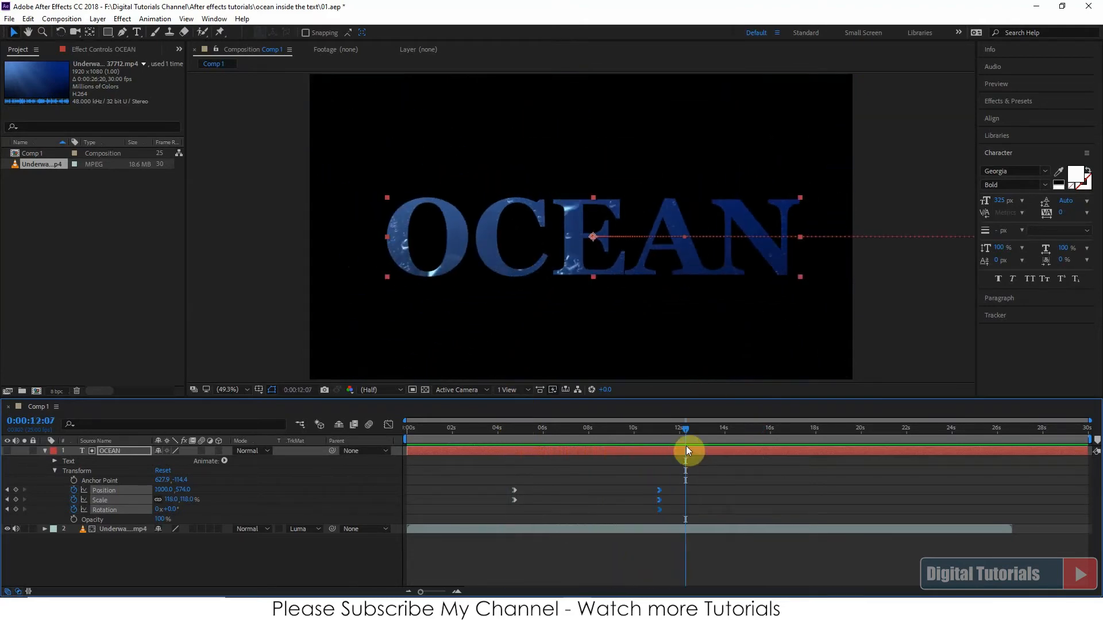
{"action": "left_click_drag", "start_coordinate": [681, 428], "coordinate": [651, 429]}
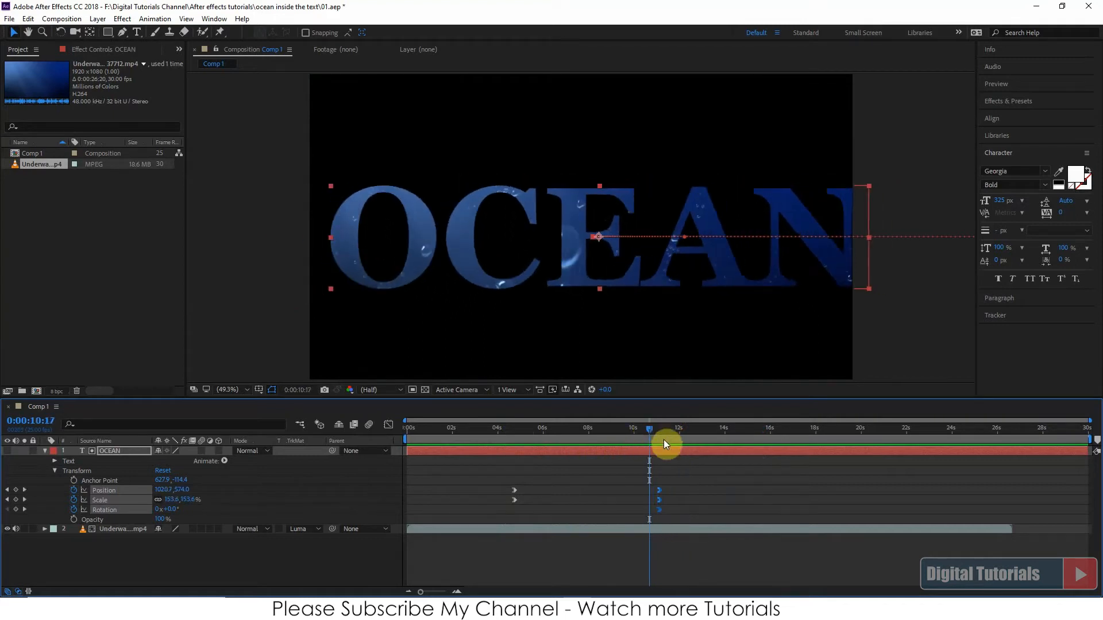